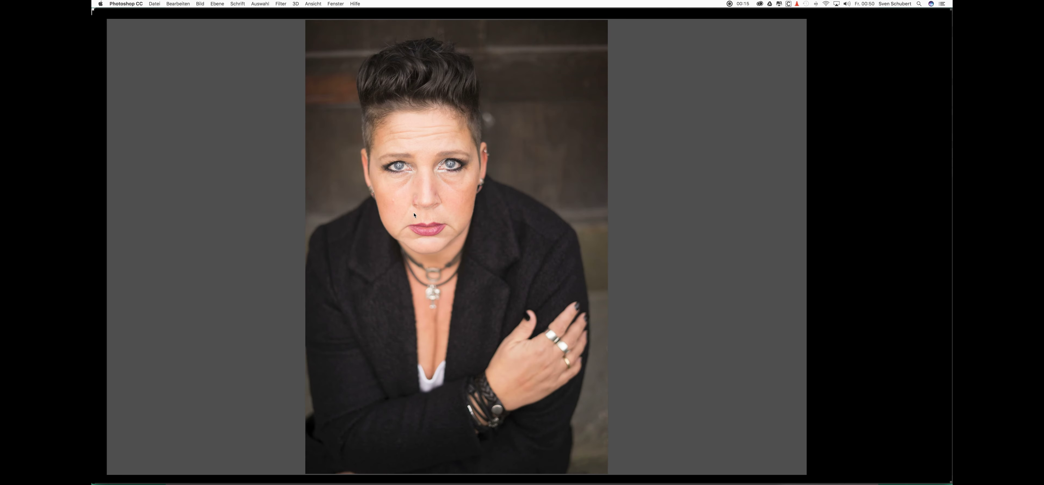
Step: Push the jawline inward around the chin with a Forward Warp stroke in Liquify
mouse_move(384, 231)
mouse_down()
mouse_move(438, 258)
mouse_move(379, 217)
mouse_up()
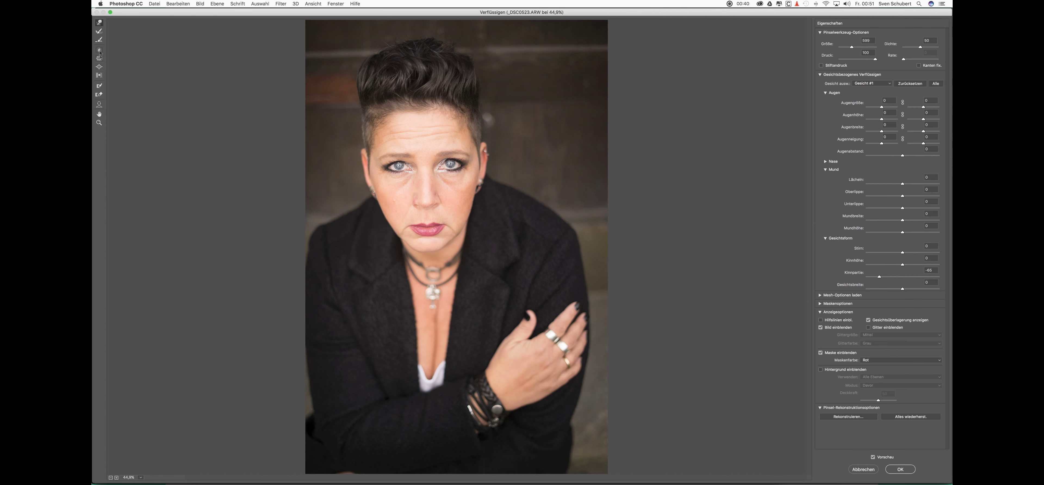
Step: Shrink the Liquify brush to 305 and nudge the cheek contour inward
drag(370, 126, 387, 149)
drag(480, 236, 491, 244)
Step: Apply the Liquify reshaping and heal blemishes on the cheeks and nose at 100% zoom
click(906, 469)
key(super+1)
drag(841, 292, 843, 247)
click(102, 93)
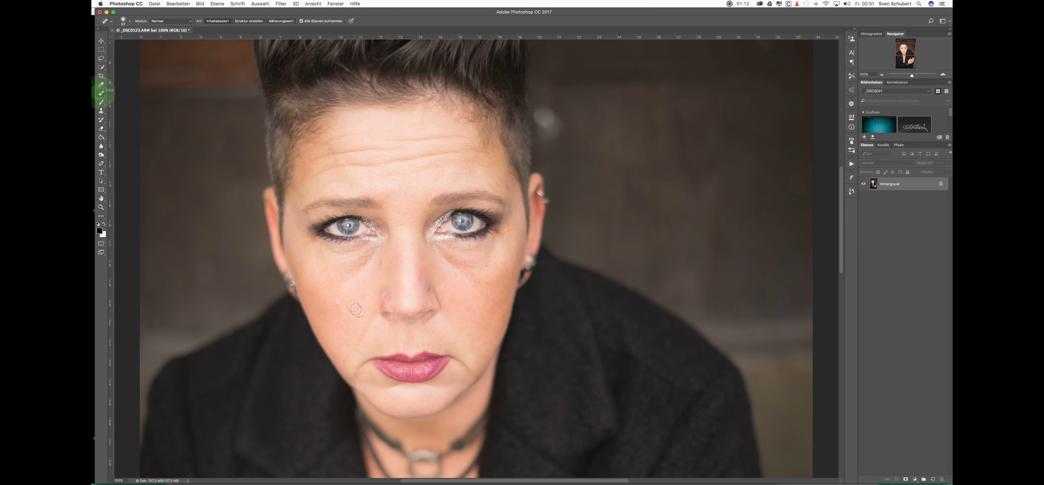
click(333, 300)
click(380, 305)
click(489, 263)
click(408, 310)
click(345, 326)
Step: Clone clean cheek skin over the dark shadows under both eyes
click(102, 110)
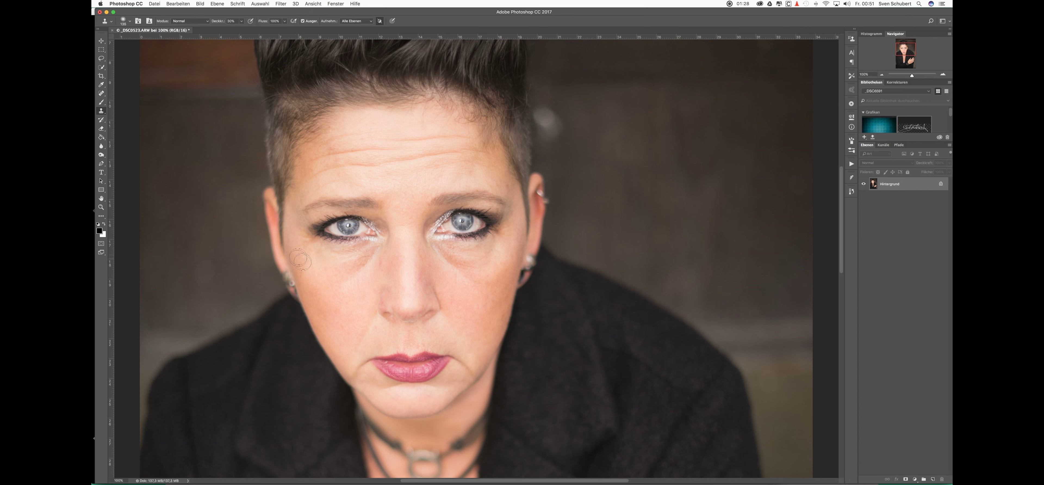
drag(333, 288, 349, 256)
click(445, 254)
click(457, 284)
click(443, 254)
click(454, 288)
click(474, 277)
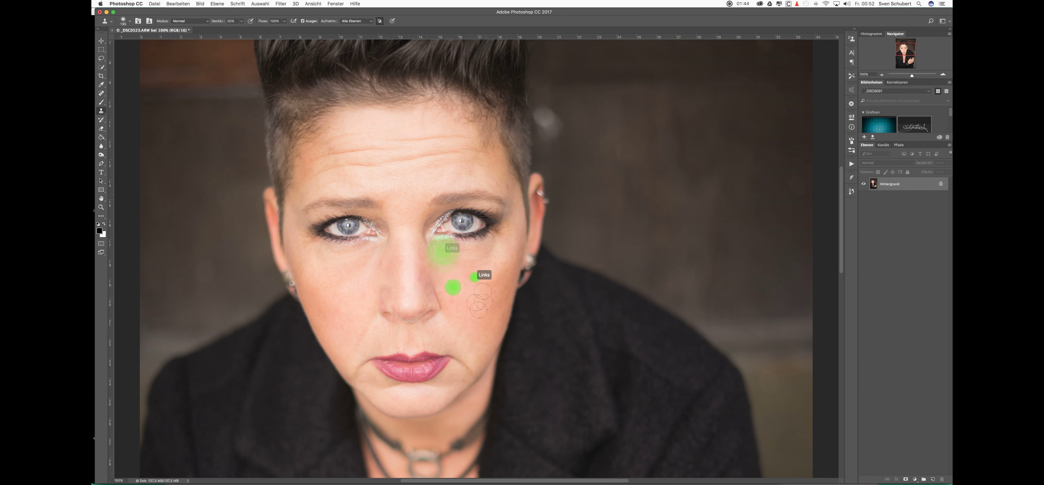
Step: Clone over the forehead wrinkles near the left brow and in the centre
mouse_move(356, 150)
mouse_down()
mouse_move(377, 133)
mouse_move(400, 134)
mouse_up()
click(352, 149)
click(325, 173)
click(347, 180)
drag(399, 167, 426, 153)
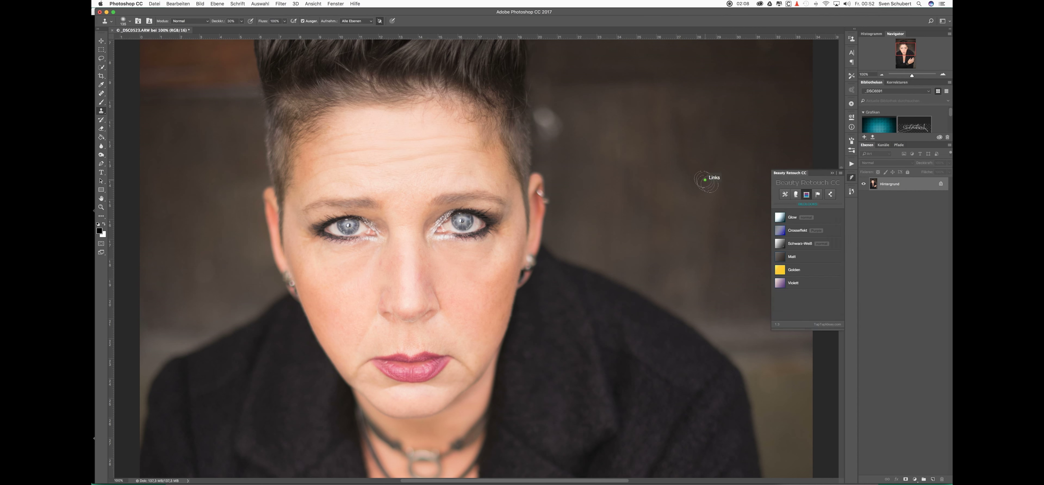
Step: Try the Matter colour look from the retouch plugin, then delete it again
click(791, 257)
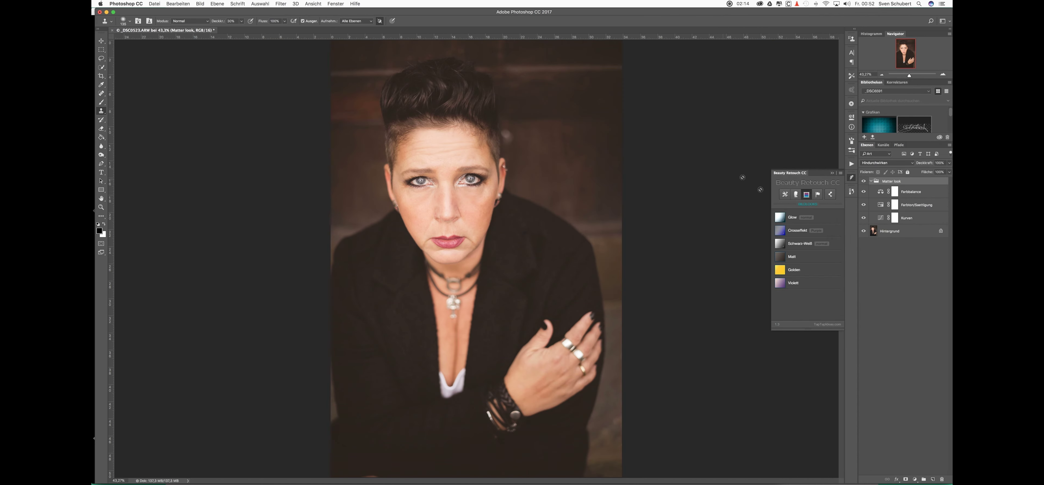
click(832, 173)
click(868, 179)
key(Delete)
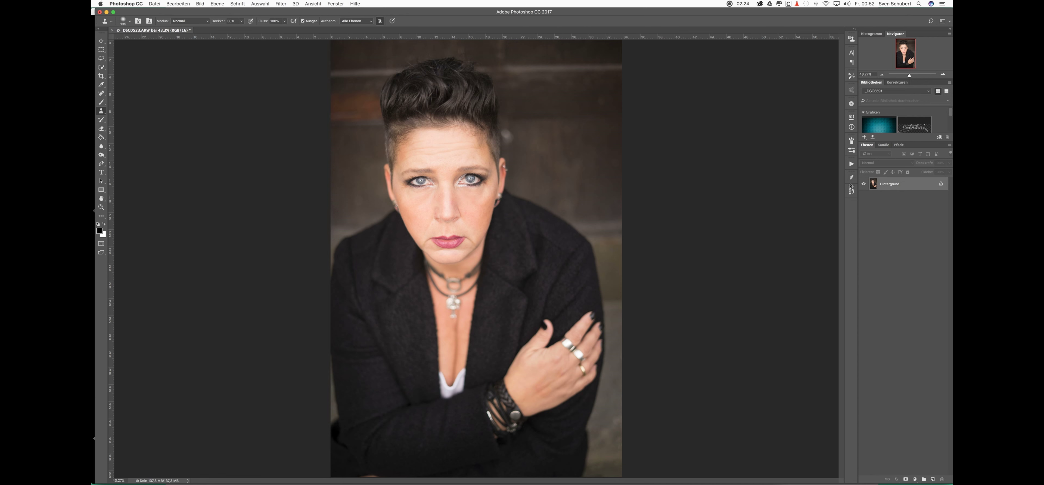
Step: Run the Mattifier action from Skin by SparkleStock and paint its matte effect over the face
click(851, 187)
click(851, 163)
click(781, 247)
click(802, 333)
click(578, 158)
click(832, 159)
click(444, 152)
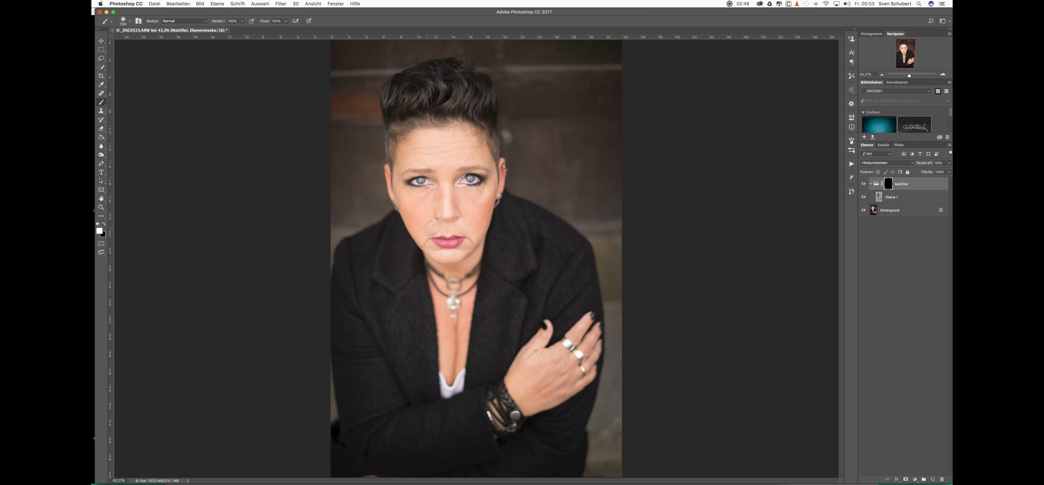
drag(462, 174, 433, 173)
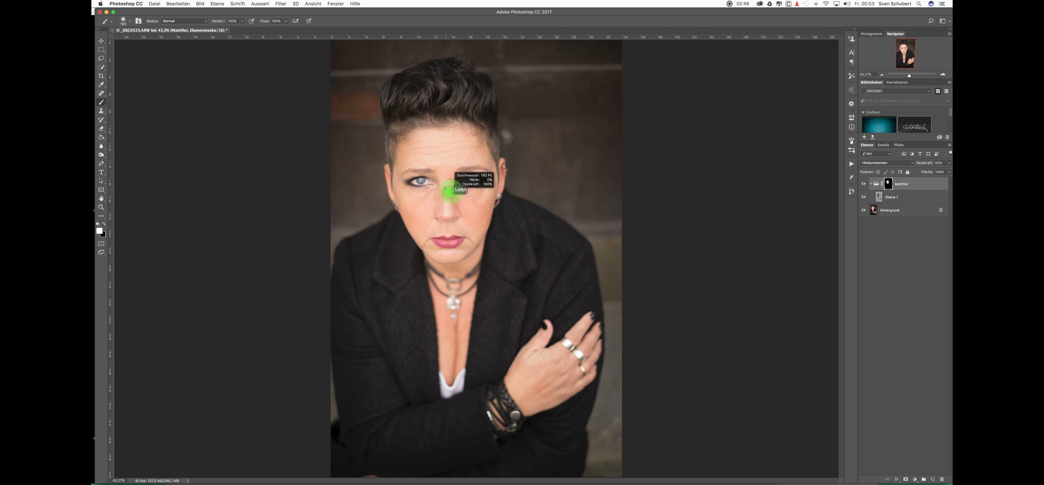
Step: Run the Skin Airbrushing action on the Hintergrund layer
click(890, 210)
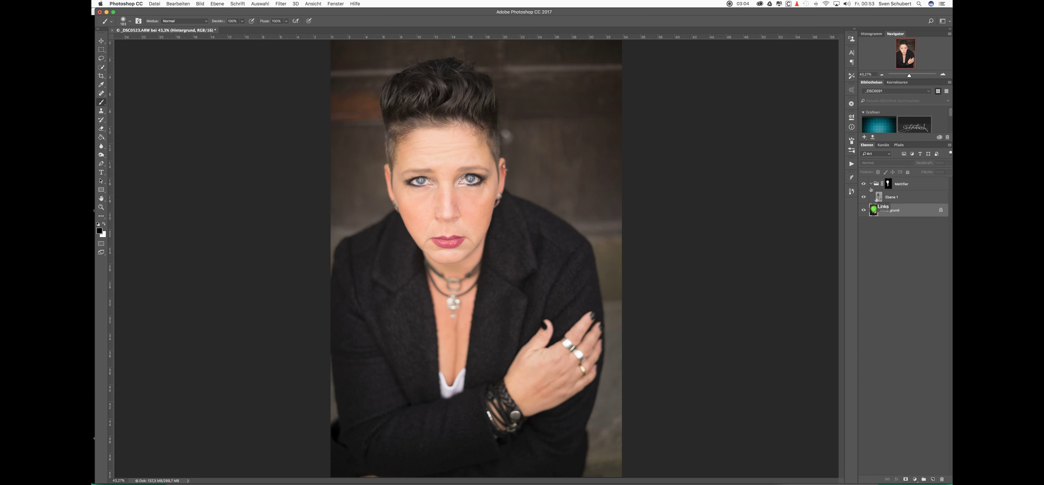
click(851, 164)
click(803, 261)
click(799, 333)
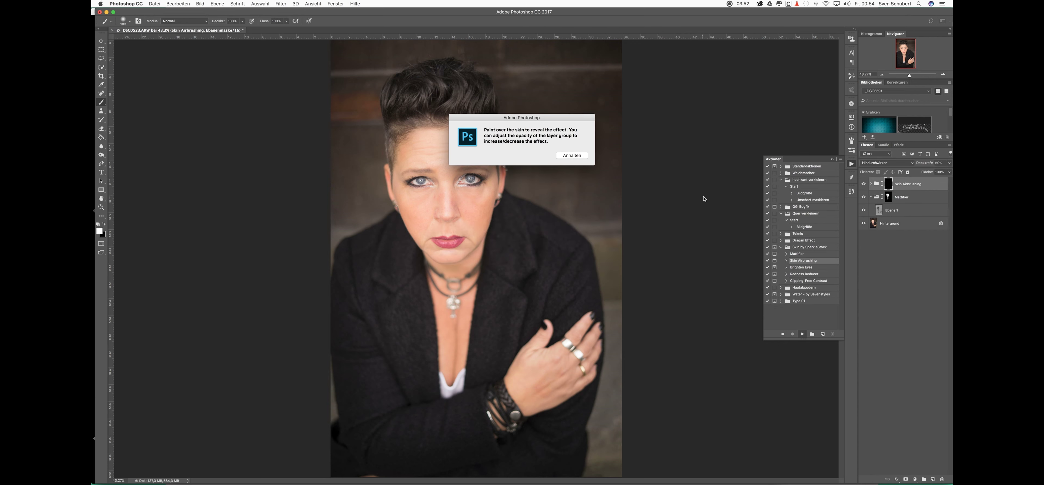
Step: Run the Redness Reducer action on the Hintergrund layer
click(570, 160)
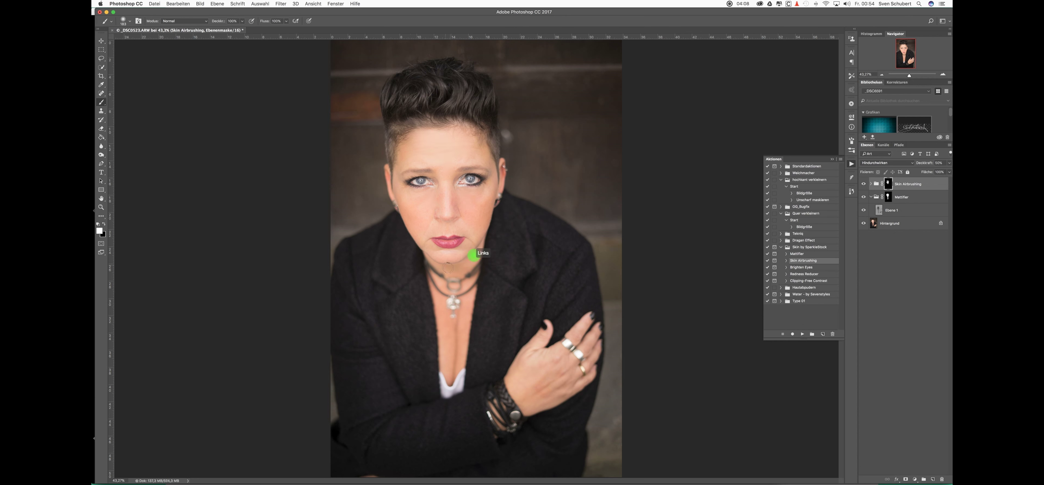
click(873, 222)
click(805, 274)
click(802, 333)
click(574, 157)
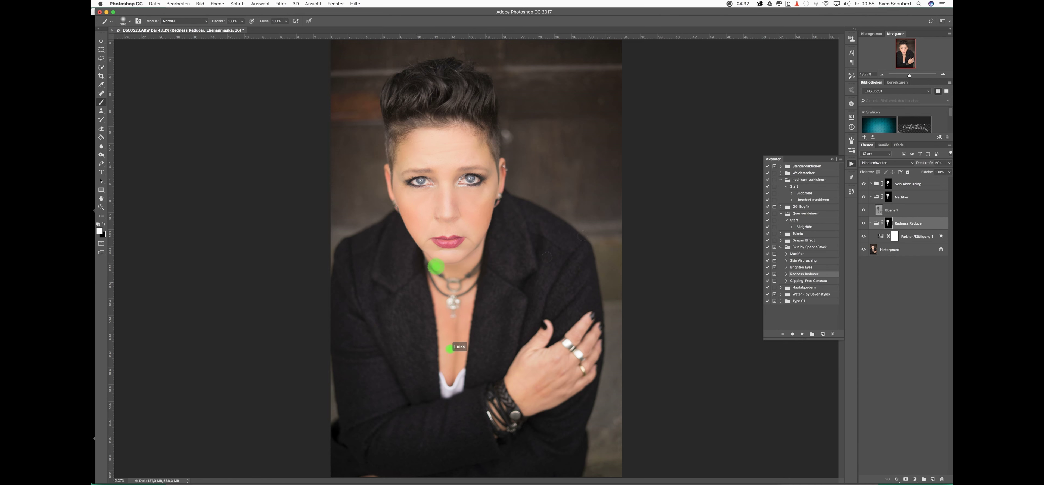
Step: Run the Clipping-Free Contrast action
click(809, 280)
click(802, 333)
click(571, 155)
click(832, 159)
click(864, 225)
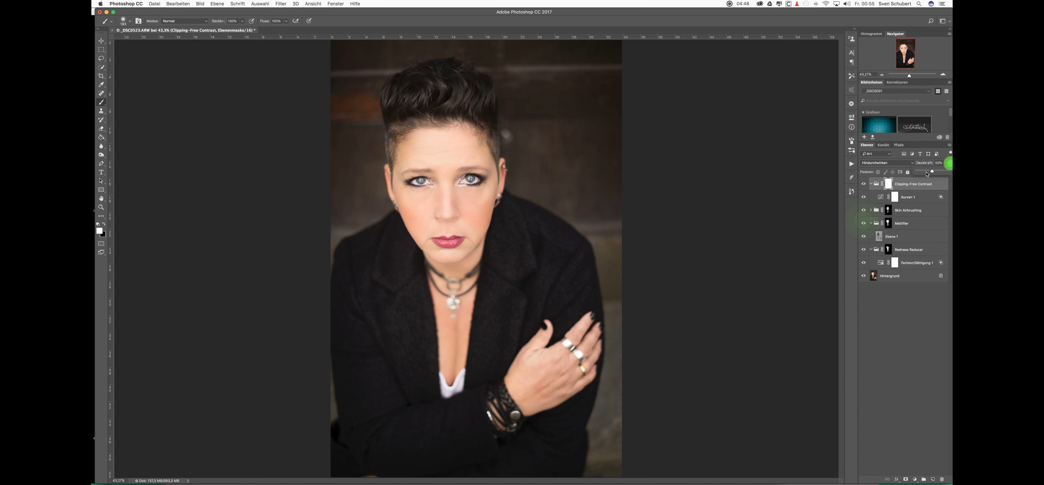
Step: Lower Skin Airbrushing to 21% and Mattifier to 16%, then flatten the image
click(876, 210)
click(924, 169)
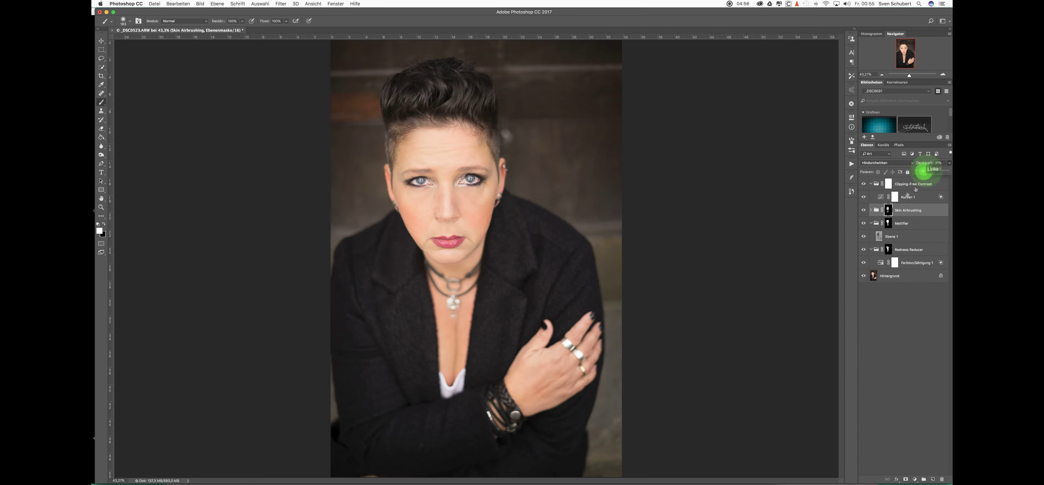
click(865, 248)
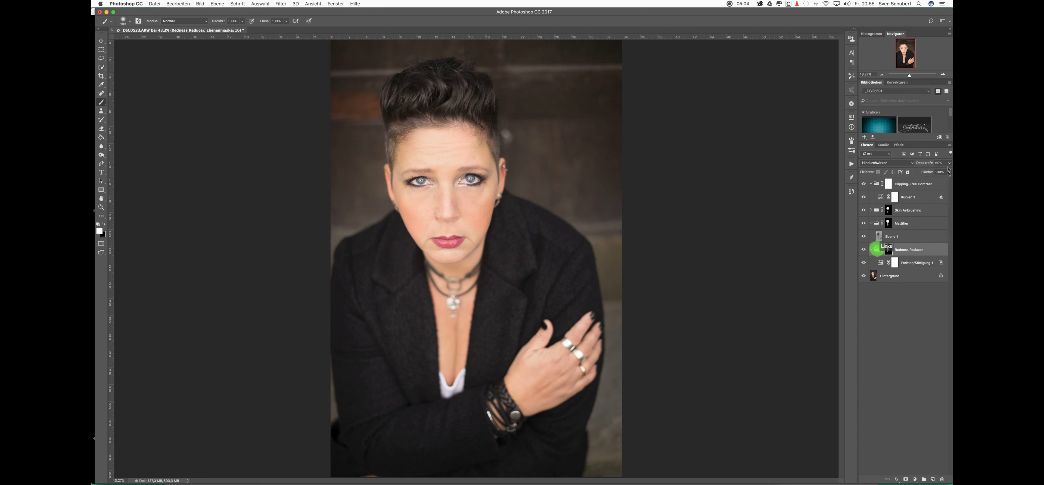
click(866, 226)
click(923, 173)
click(217, 4)
click(239, 234)
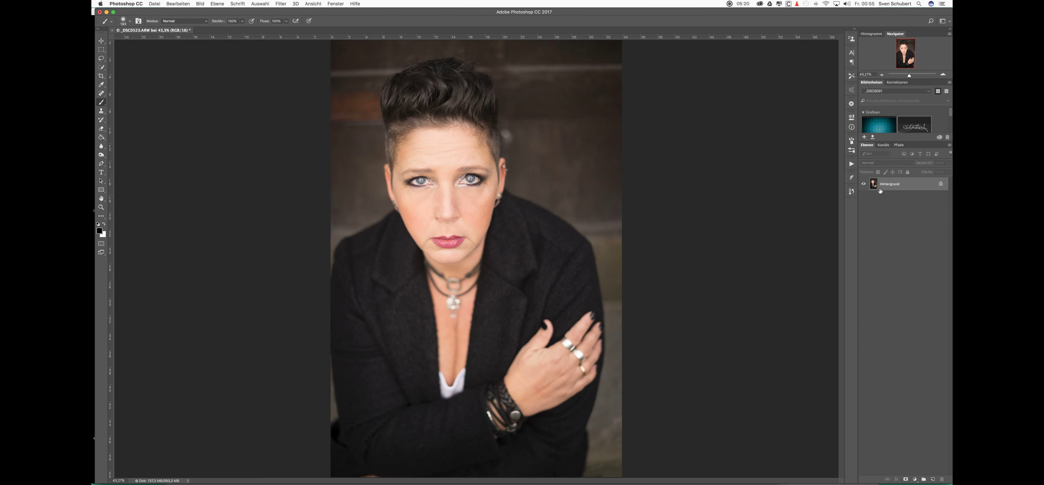
Step: Lasso around the head and add fine noise with the Add Noise filter
click(102, 57)
drag(499, 156, 405, 138)
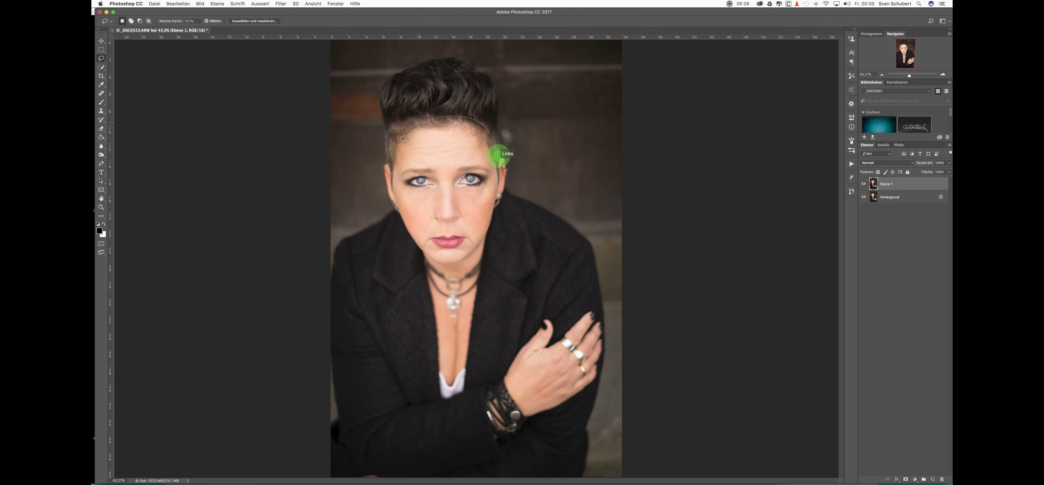
click(281, 3)
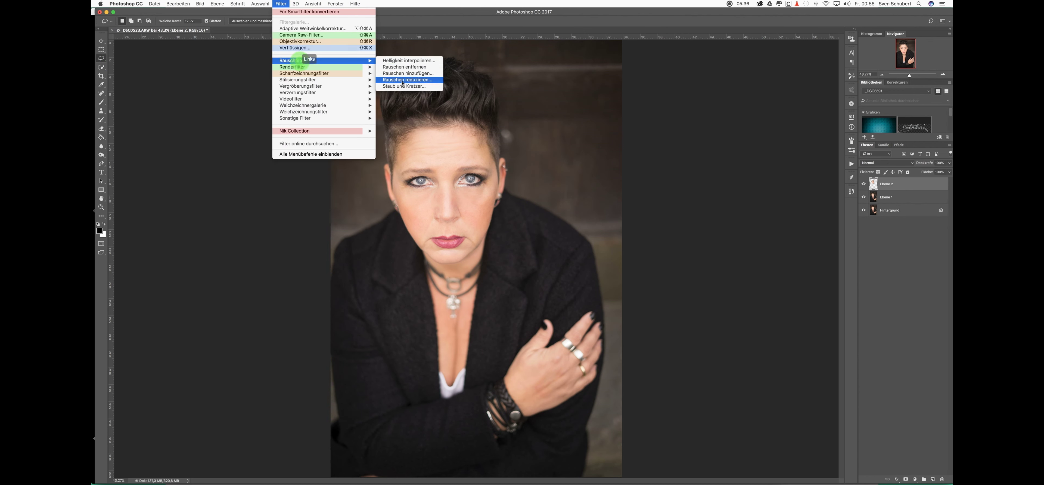
click(405, 76)
click(651, 243)
click(722, 160)
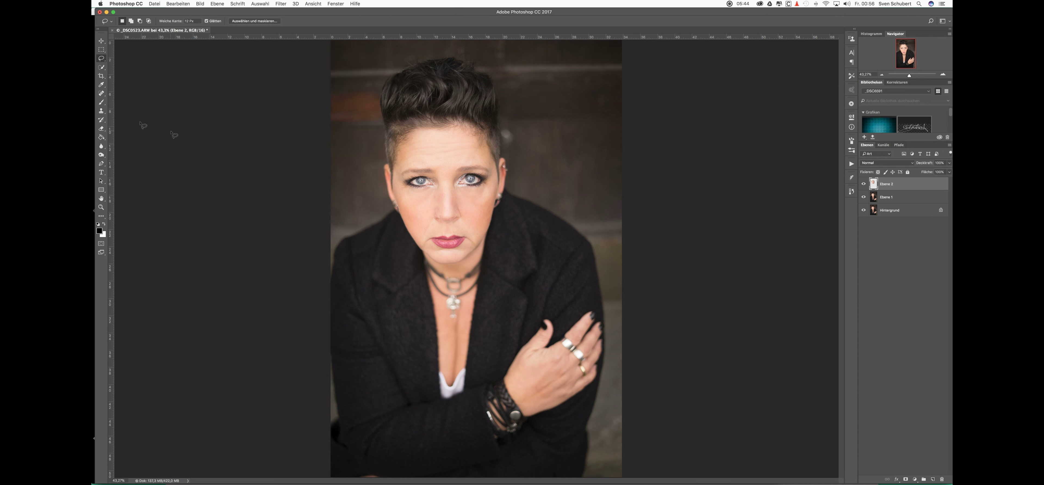
Step: Erase the noise from the lips with a smaller eraser and flatten the image
click(102, 128)
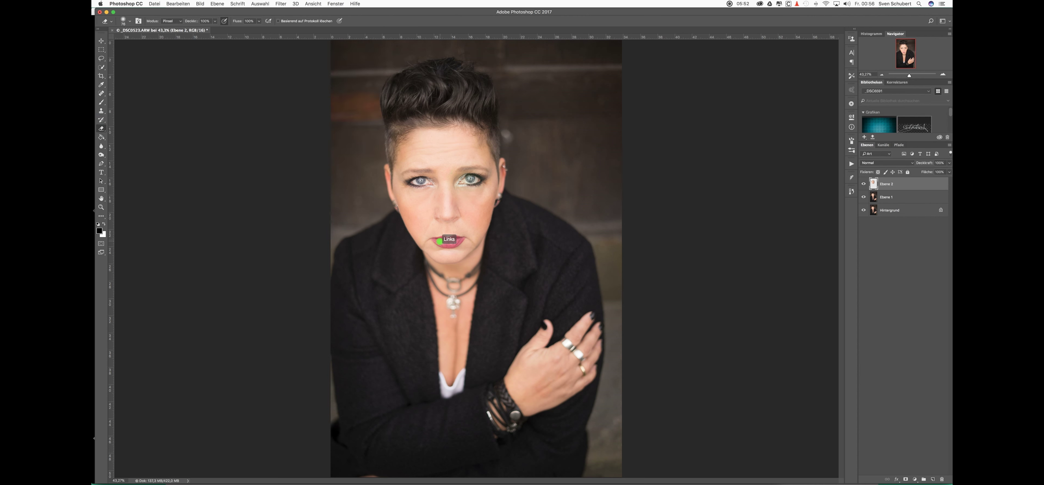
drag(498, 254, 510, 157)
click(191, 310)
click(434, 240)
click(217, 3)
click(233, 250)
click(876, 184)
click(281, 4)
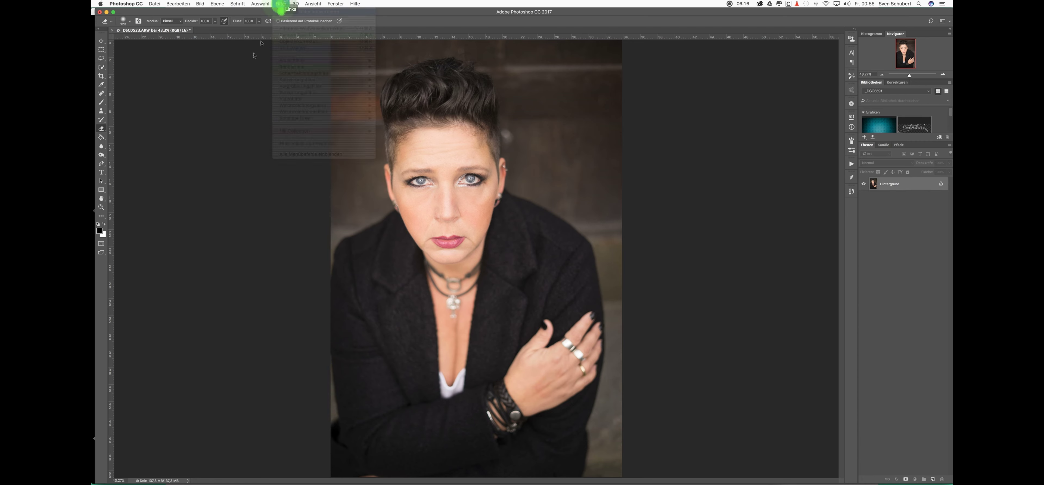
Step: Create dodge-and-burn layers with the beauty plugin and lighten both cheeks
click(851, 177)
click(797, 194)
click(102, 155)
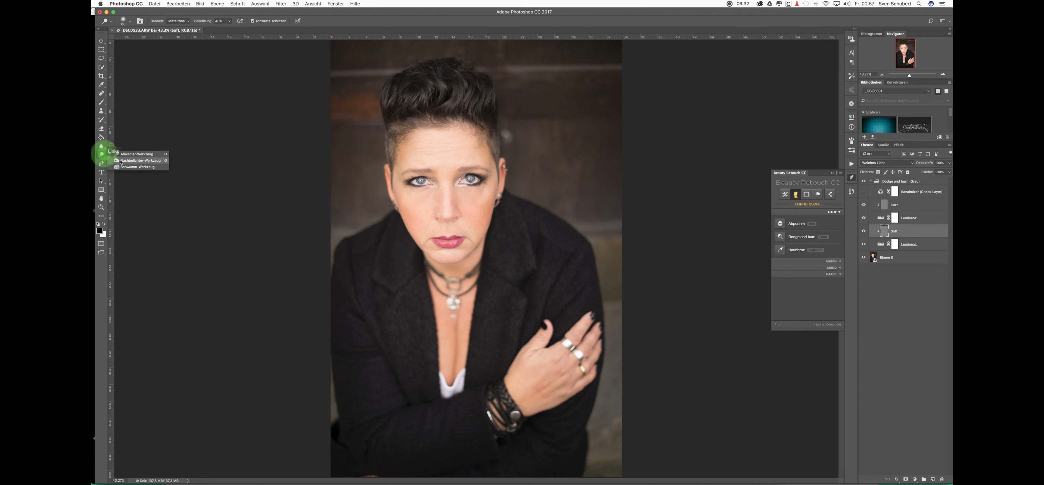
click(413, 230)
click(482, 233)
click(388, 188)
click(498, 201)
click(487, 227)
click(399, 204)
click(413, 234)
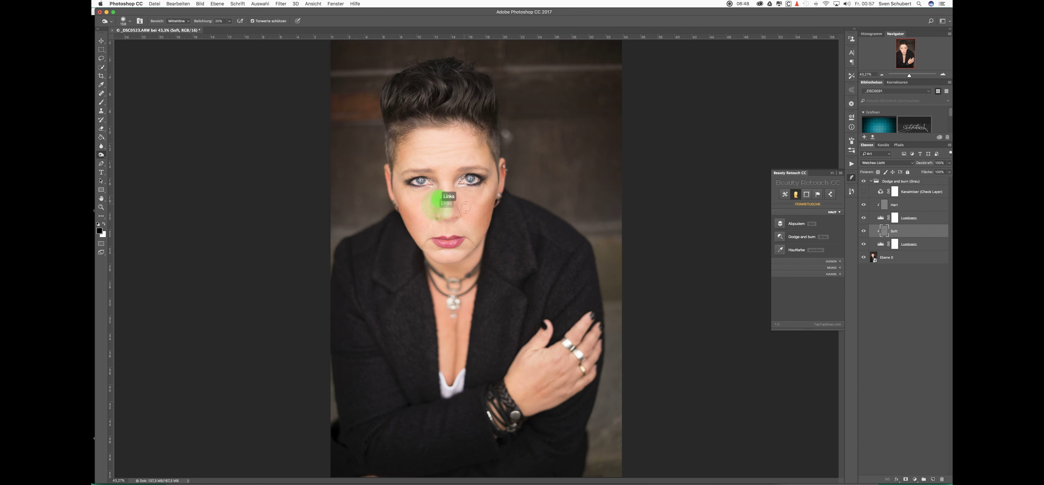
Step: Lighten between the eyes, the lower forehead, the nose, beside the mouth and the right cheek
right_click(104, 155)
click(121, 148)
click(445, 185)
click(437, 160)
click(443, 175)
click(432, 231)
click(466, 234)
Step: Blur the dodge-and-burn layer with Gaußscher Weichzeichner at radius 20,4
click(281, 3)
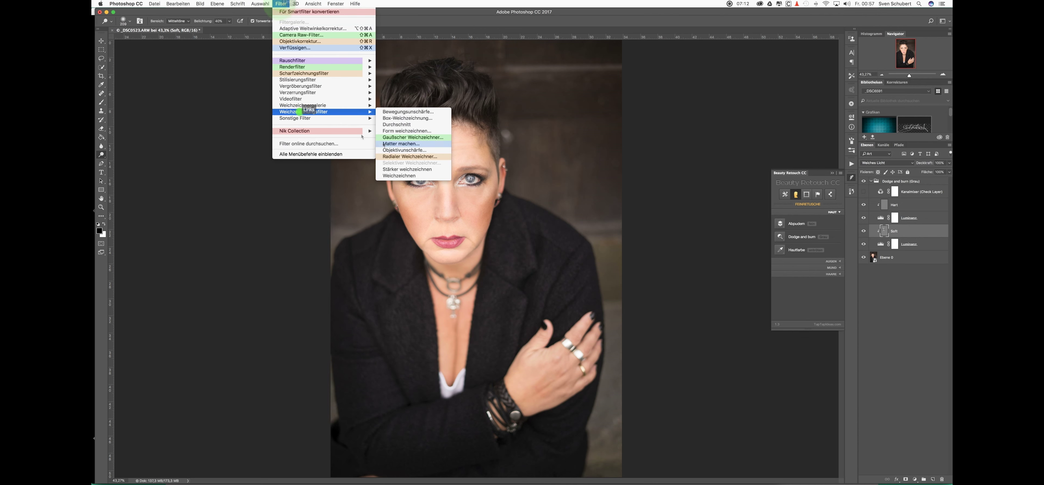
click(400, 134)
drag(720, 333, 726, 332)
click(785, 244)
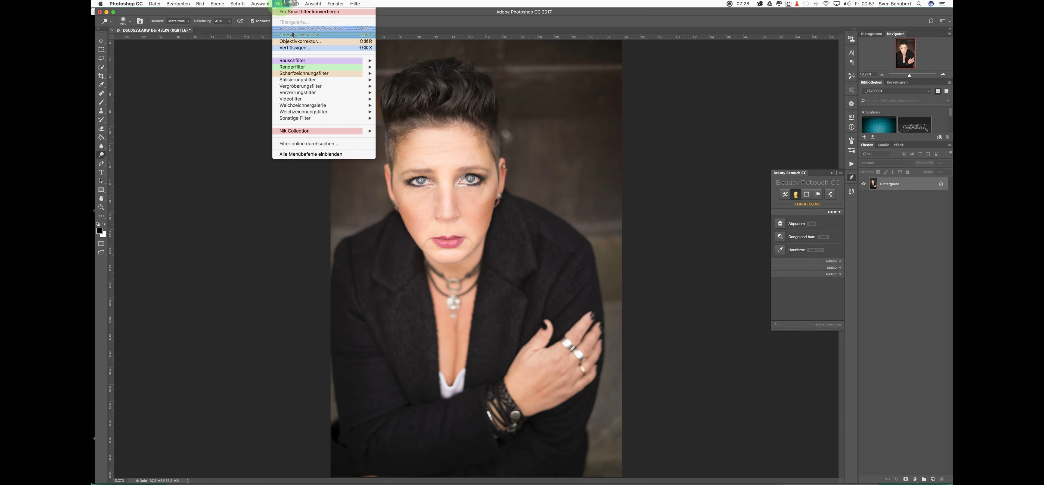
Step: Raise Klarheit and add a darkening Effects vignette in Camera Raw
click(909, 200)
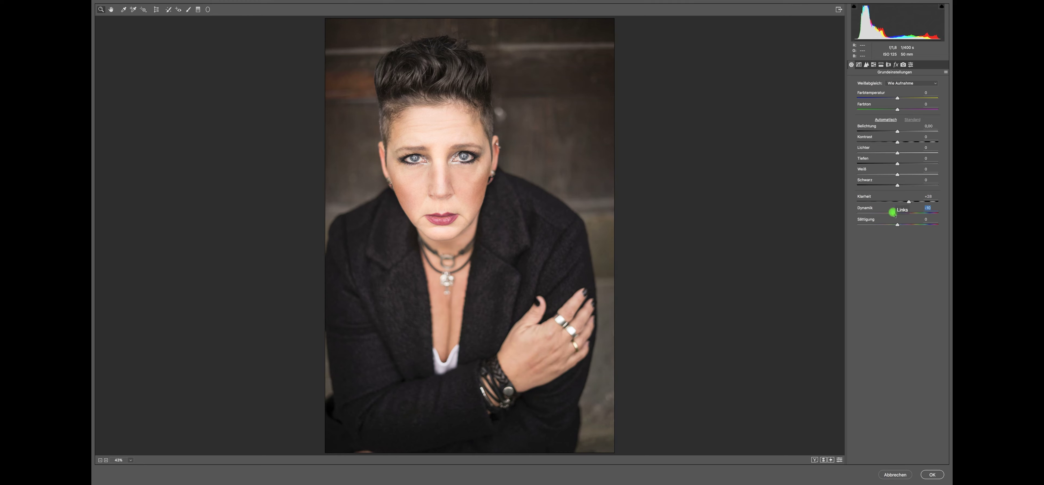
click(896, 64)
drag(898, 215, 876, 215)
Step: Set Kontrast +28, Tiefen +11, Weiß -4, Schwarz +11 and apply Camera Raw
click(851, 64)
drag(897, 141, 902, 163)
drag(897, 174, 914, 202)
drag(901, 142, 909, 142)
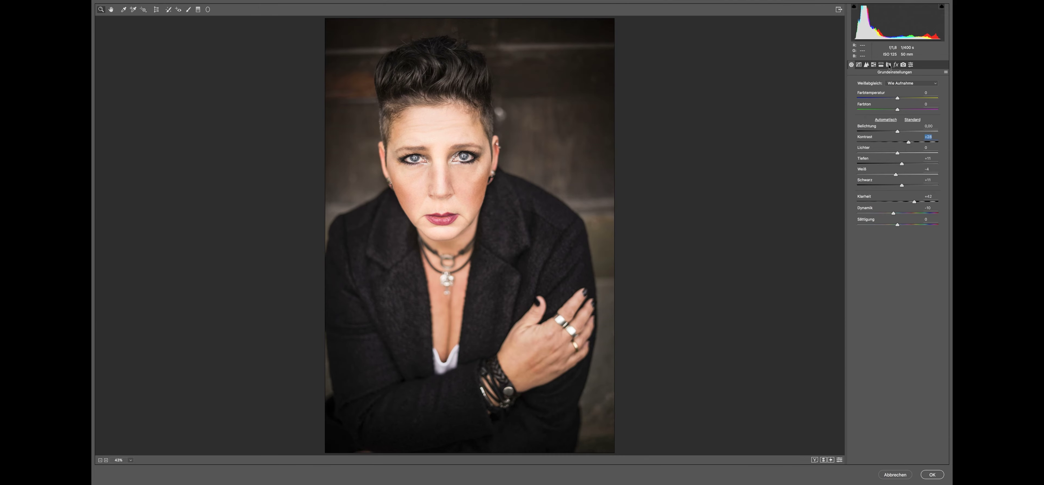
click(929, 475)
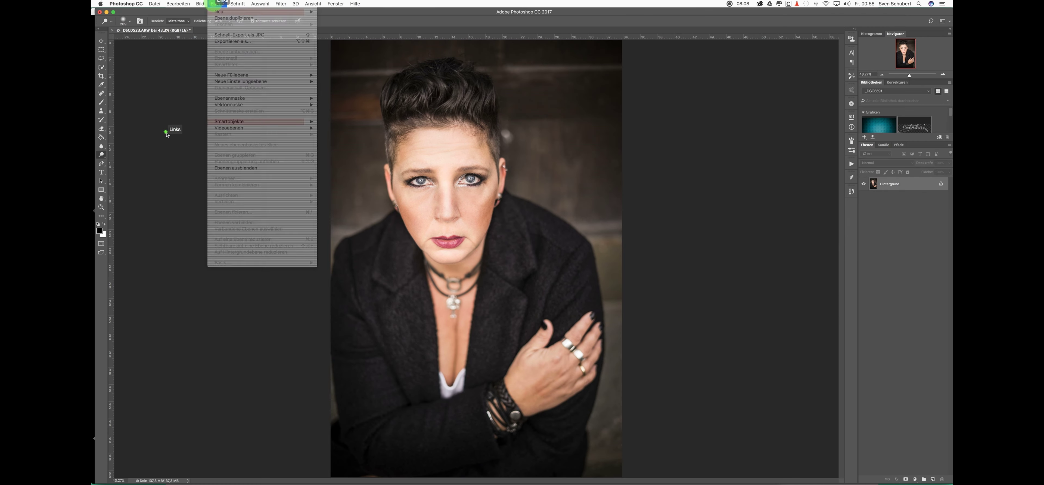
Step: Add a Camera Raw radial filter over the upper-left background with Belichtung +3,75
click(281, 3)
click(292, 36)
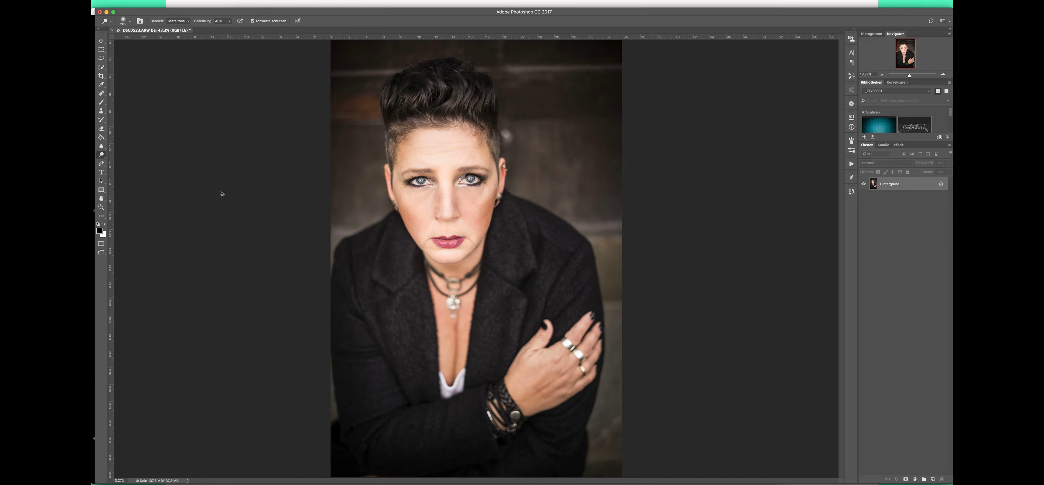
click(208, 10)
drag(336, 109, 409, 219)
mouse_move(902, 115)
mouse_down()
mouse_move(924, 116)
mouse_move(910, 138)
mouse_move(914, 159)
mouse_up()
drag(337, 109, 322, 136)
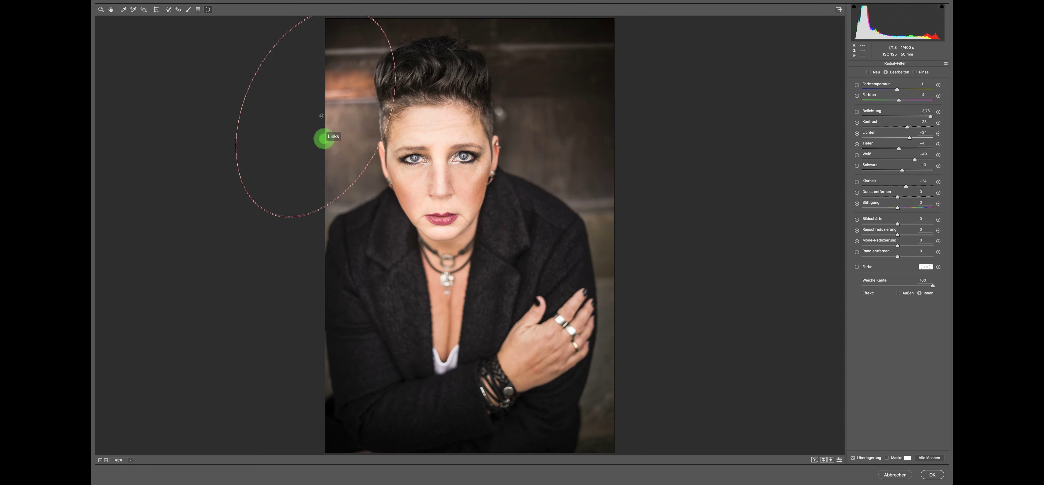
Step: Move the radial glow further left, checking it with the overlay hidden
click(111, 9)
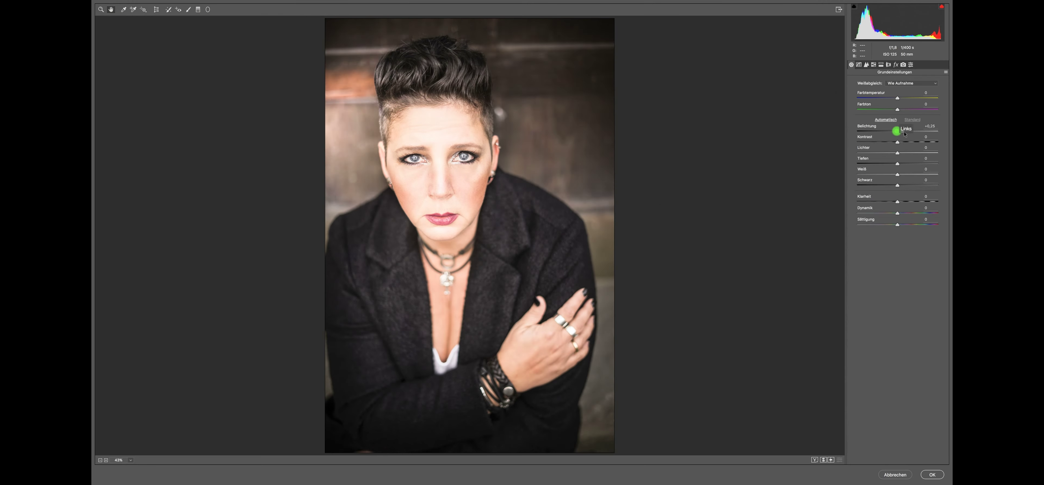
click(208, 10)
click(317, 125)
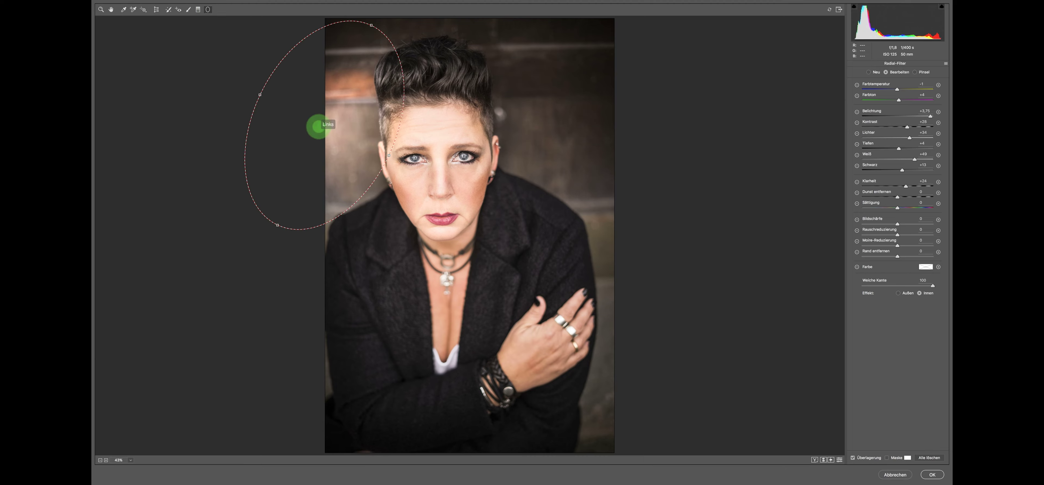
drag(479, 109, 290, 102)
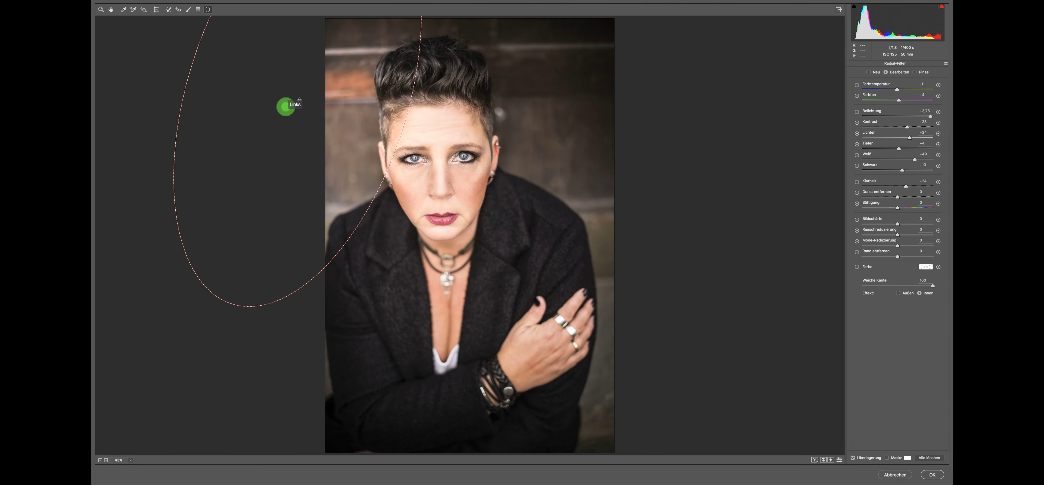
click(292, 100)
click(111, 10)
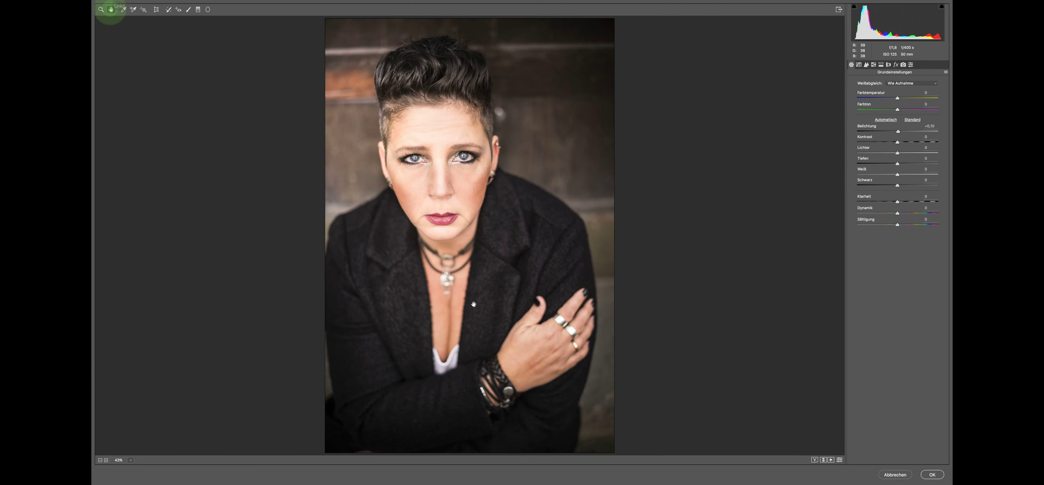
Step: Set a -51 vignette and apply the Camera Raw filter
click(889, 65)
click(877, 216)
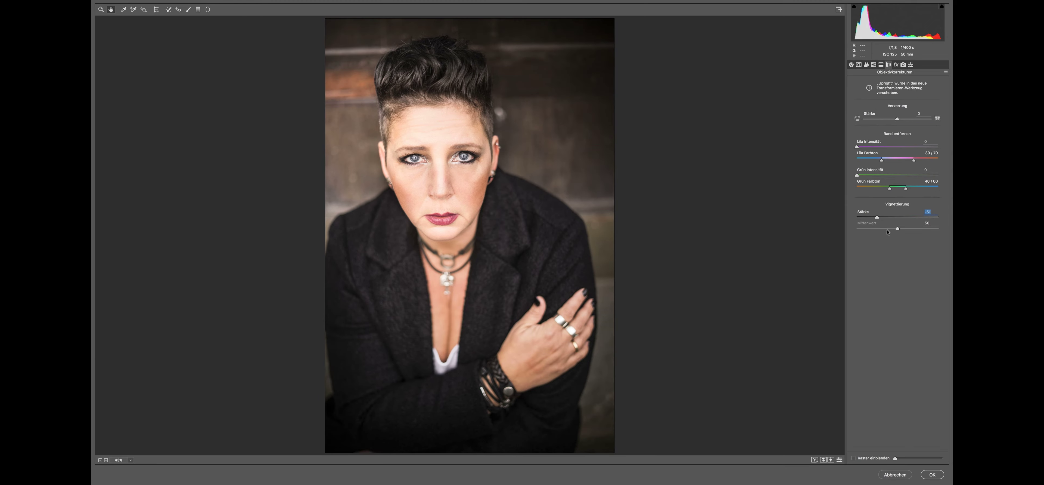
click(932, 474)
Step: Duplicate the photo layer as Ebene 1
click(101, 155)
click(480, 113)
click(571, 202)
click(536, 415)
click(601, 430)
click(218, 3)
click(224, 284)
key(super+j)
click(281, 3)
mouse_move(321, 60)
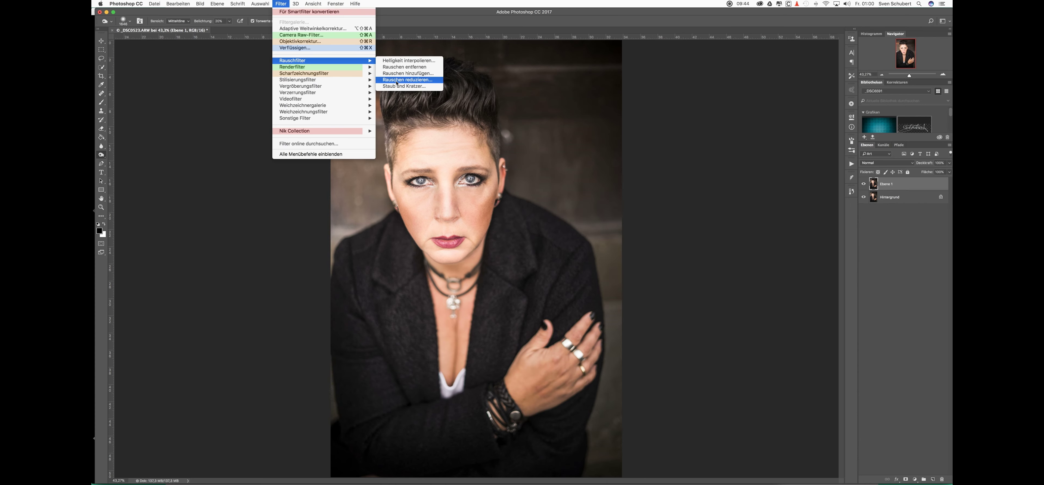
Step: Apply Rauschen reduzieren at strength 10, then the Korneffekt filter, to Ebene 1
click(405, 81)
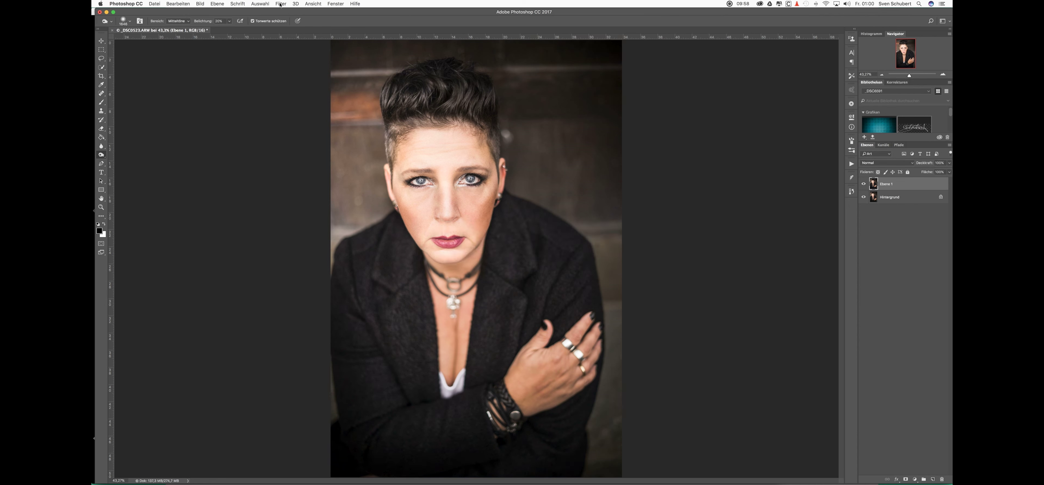
click(281, 4)
mouse_move(298, 79)
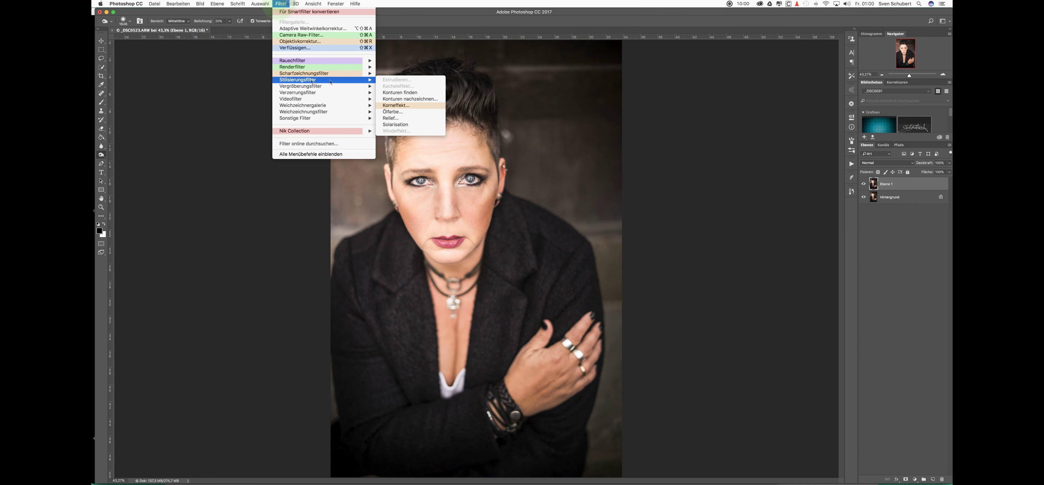
click(399, 104)
click(559, 177)
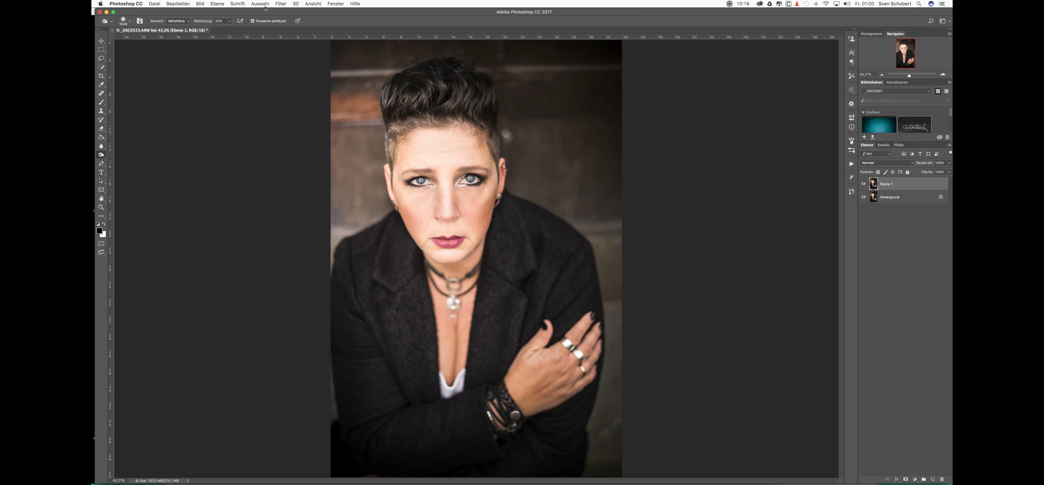
click(281, 4)
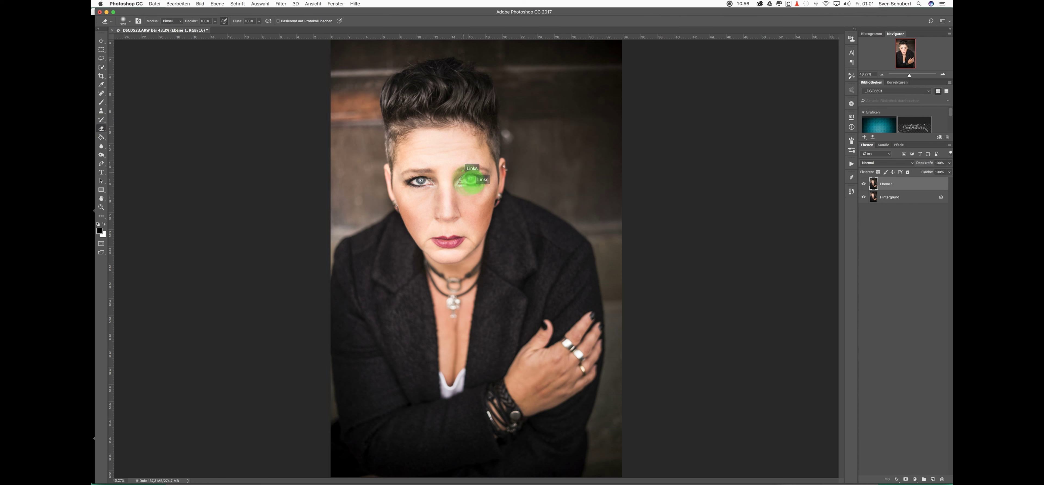
Step: Erase the smoothing over the lips, hide the Soft layer, and flatten the image
click(455, 242)
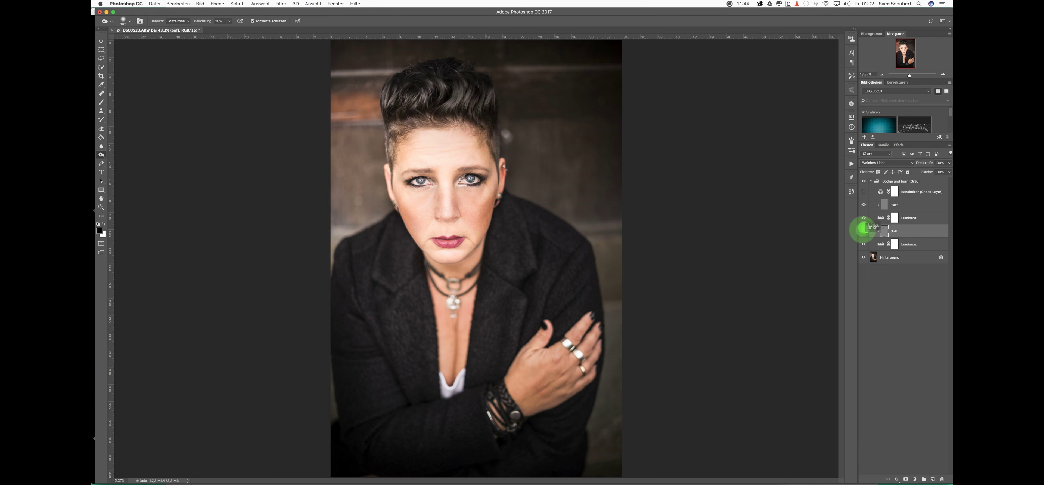
click(864, 230)
click(217, 3)
click(227, 253)
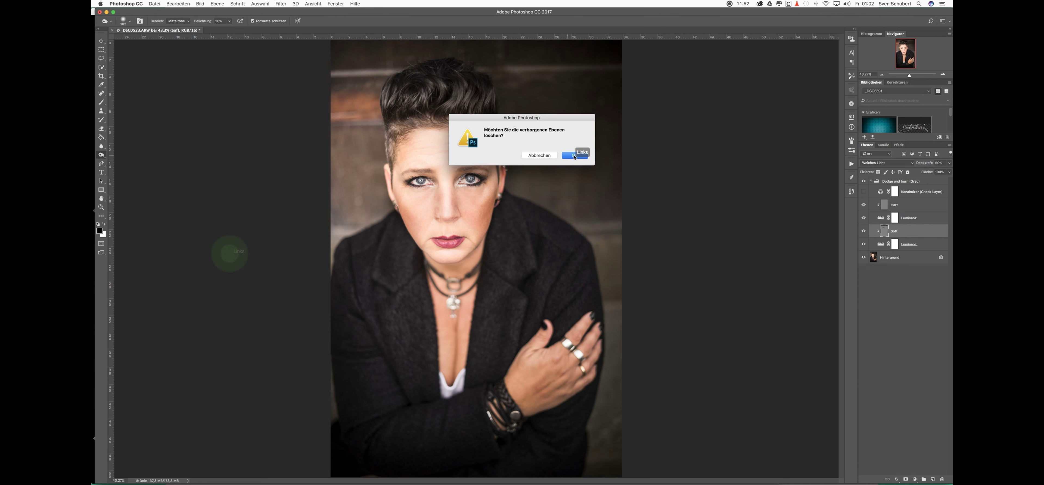
Step: Discard the hidden layers and add a Brightness/Contrast adjustment with contrast 38
click(576, 154)
click(892, 82)
click(877, 96)
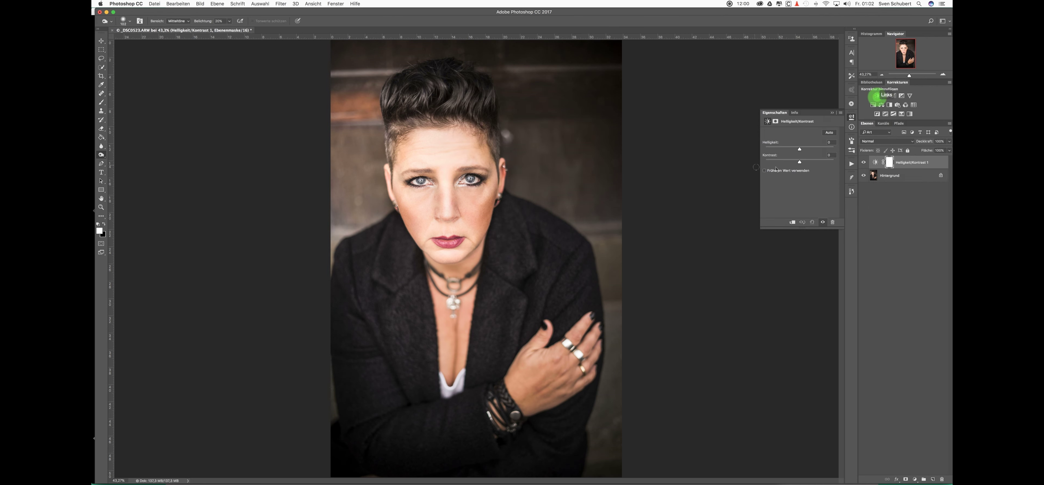
drag(785, 161, 812, 161)
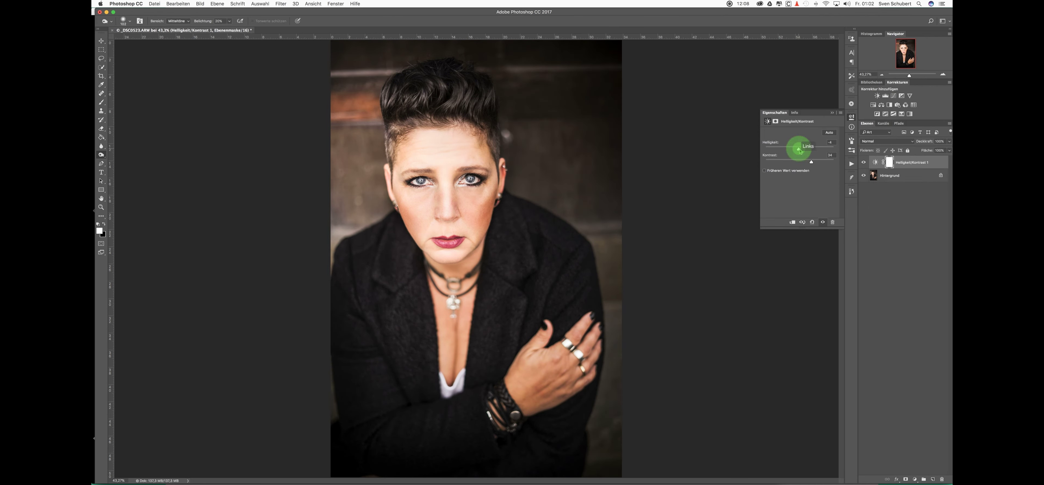
Step: Add a Hue/Saturation adjustment, slightly lowering overall saturation and the reds to -23
click(882, 104)
drag(801, 167, 799, 168)
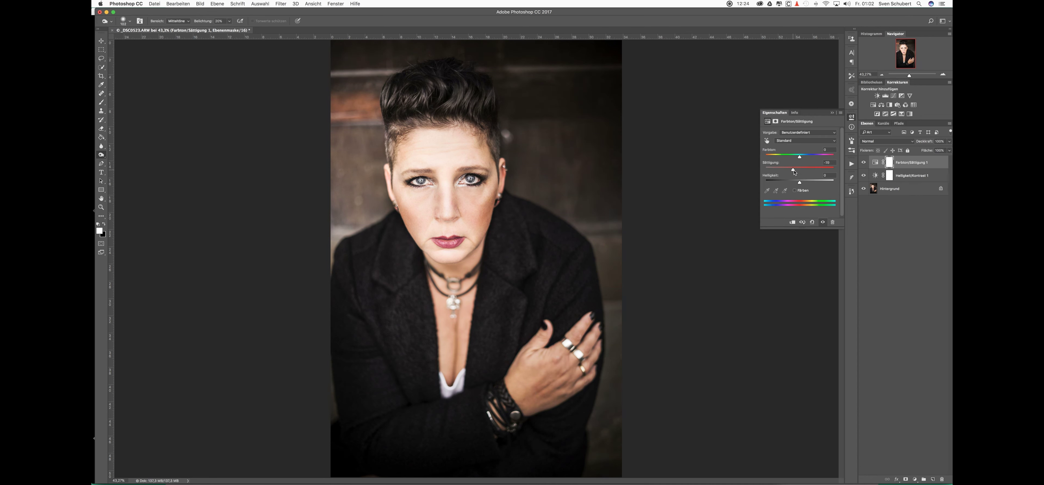
drag(796, 168, 787, 170)
click(217, 4)
Step: Merge the Brightness/Contrast and Hue/Saturation layers into the Hintergrund layer via Auf Hintergrundebene reduzieren
click(251, 252)
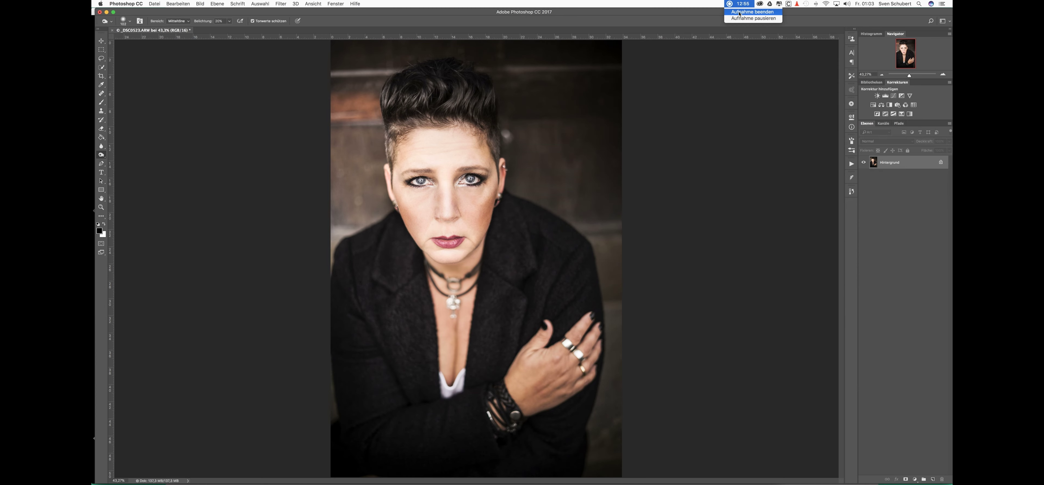